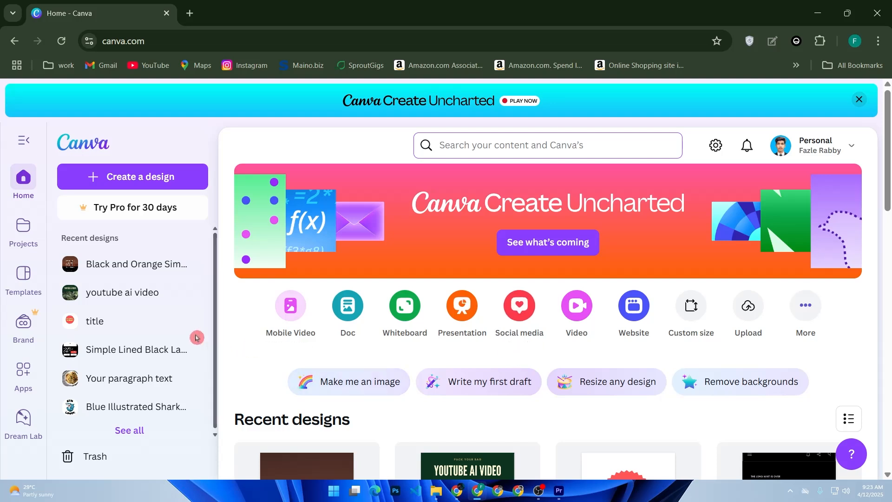
Create a new video design from the Green Traditional Minimalist Eid Mubarak Video template.
mouse_move(188, 322)
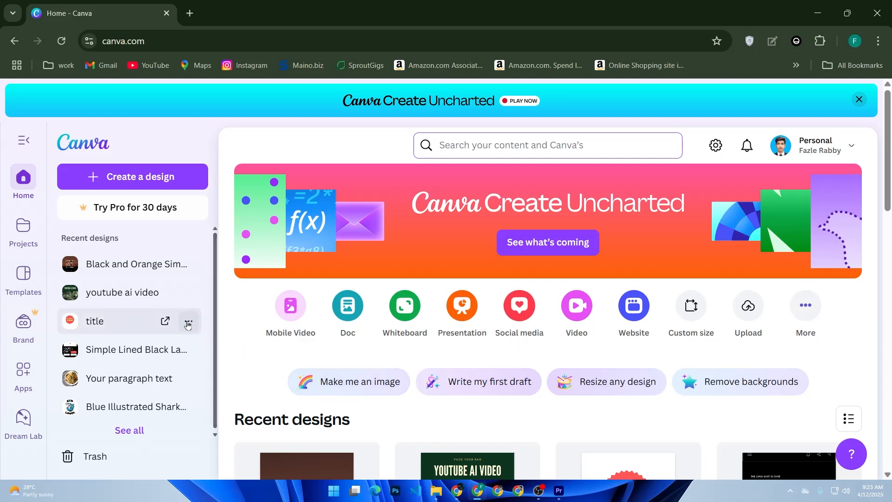
left_click(96, 179)
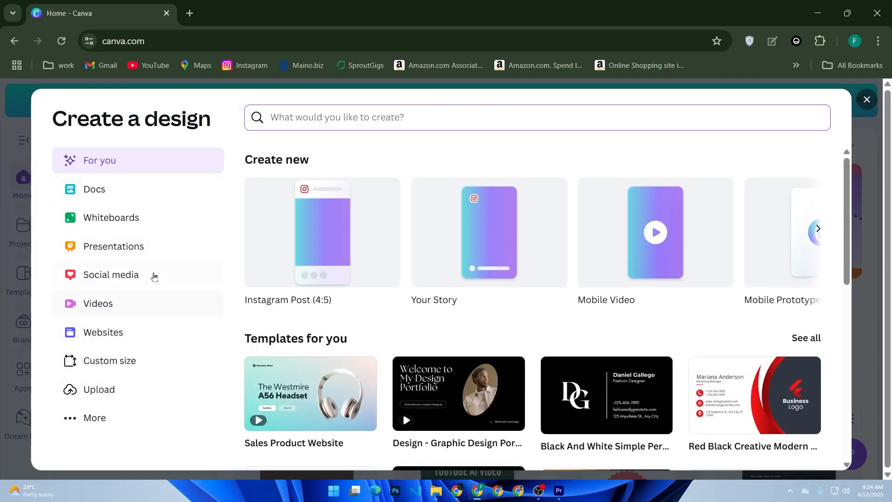
left_click(111, 304)
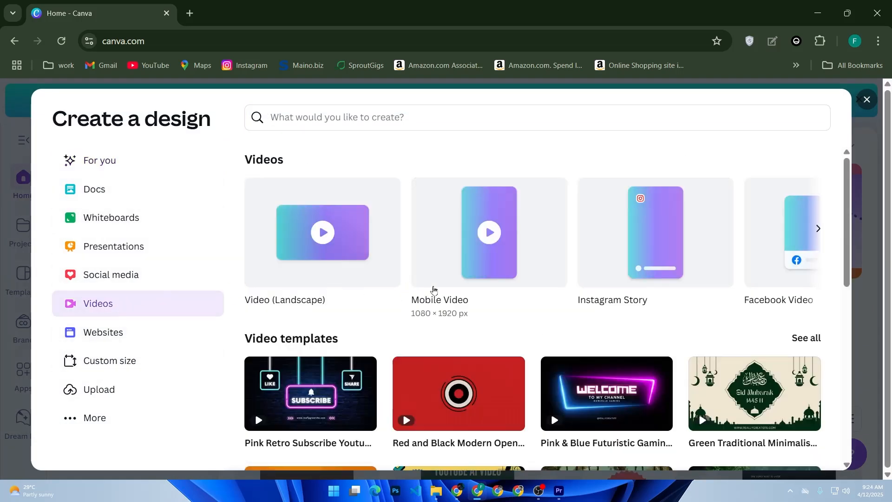
left_click(819, 234)
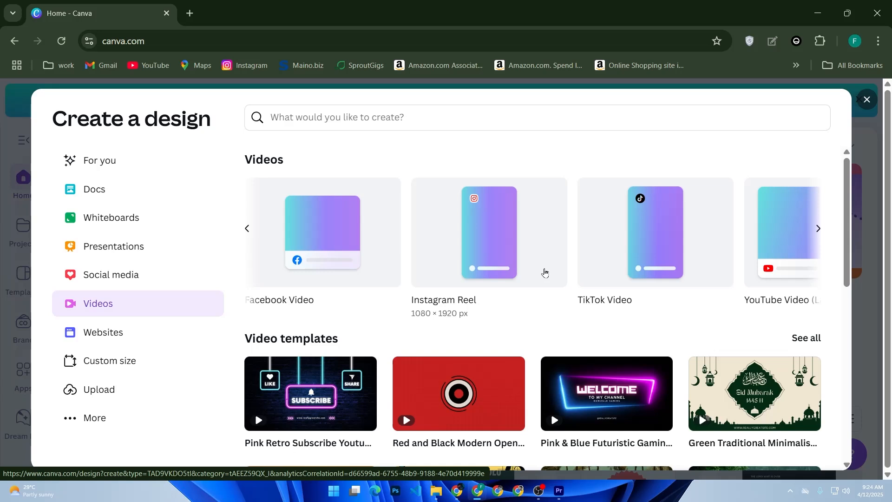
scroll(545, 272, "down", 2)
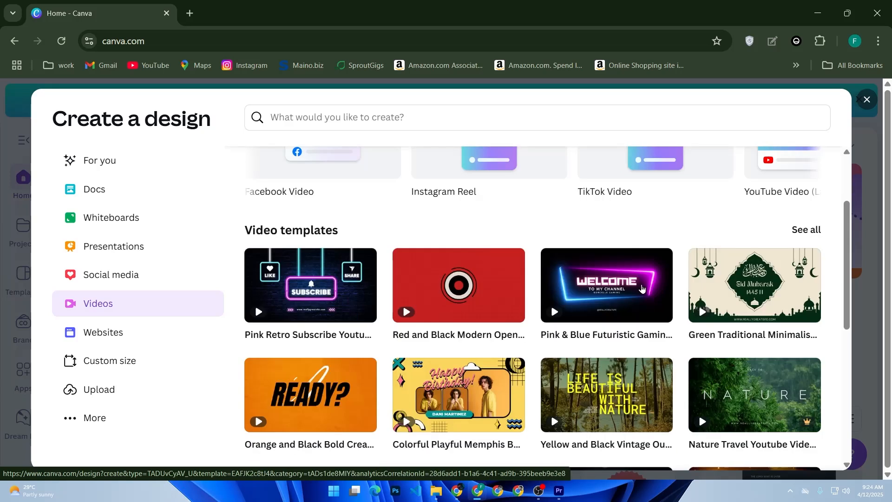
left_click(724, 313)
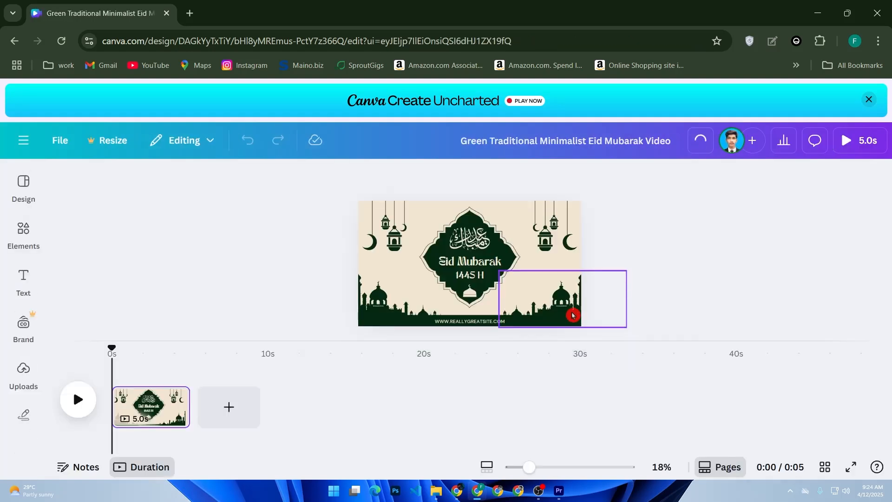
Select the website address text at the foot of the design and look through the available fonts.
left_click(495, 276)
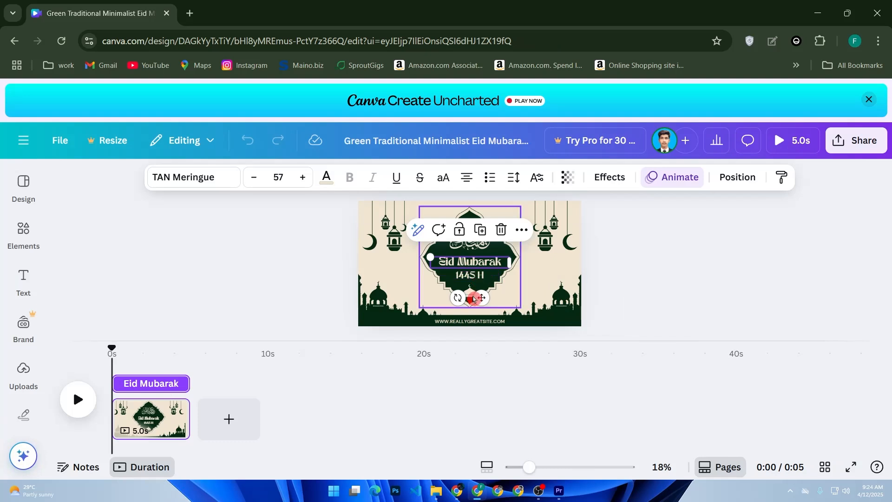
left_click(463, 321)
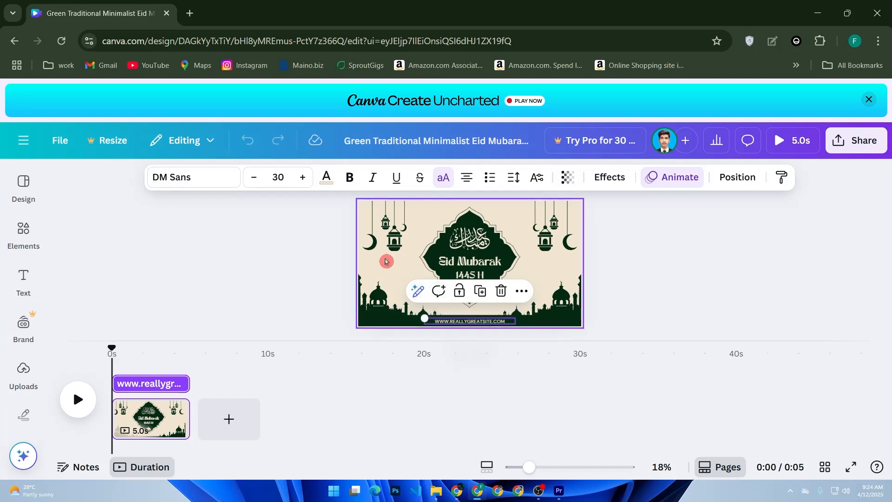
left_click(470, 321)
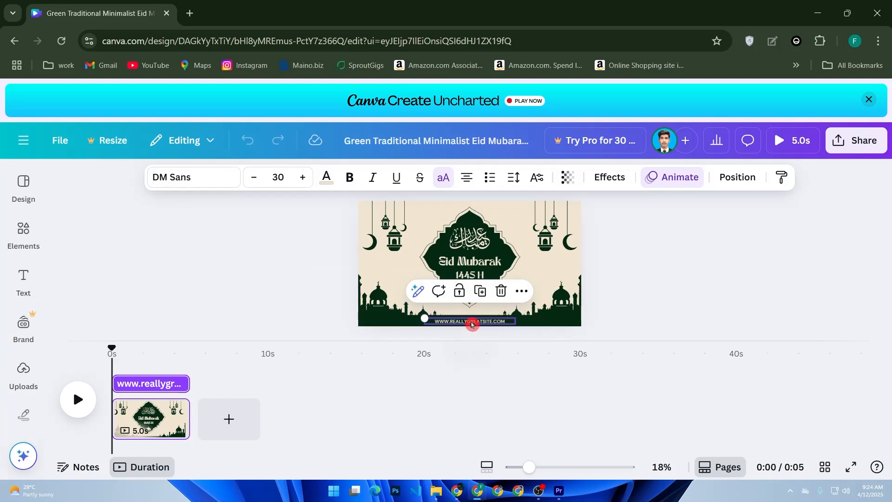
left_click(218, 180)
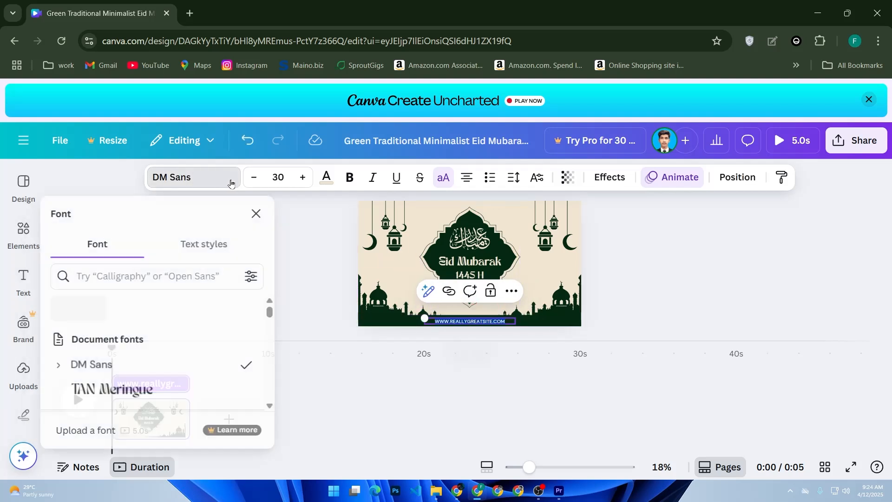
scroll(163, 298, "down", 5)
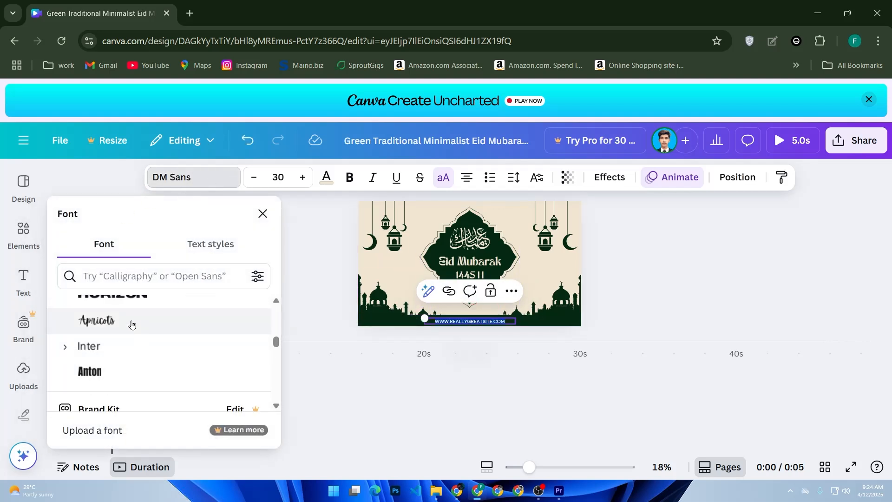
scroll(132, 321, "up", 3)
left_click(262, 214)
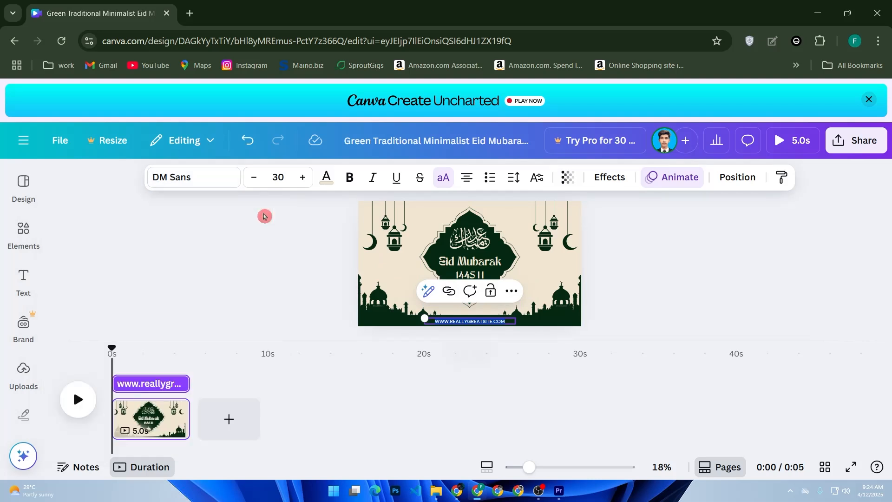
Look through the text color choices for the website address, including the default solid colors.
left_click(330, 180)
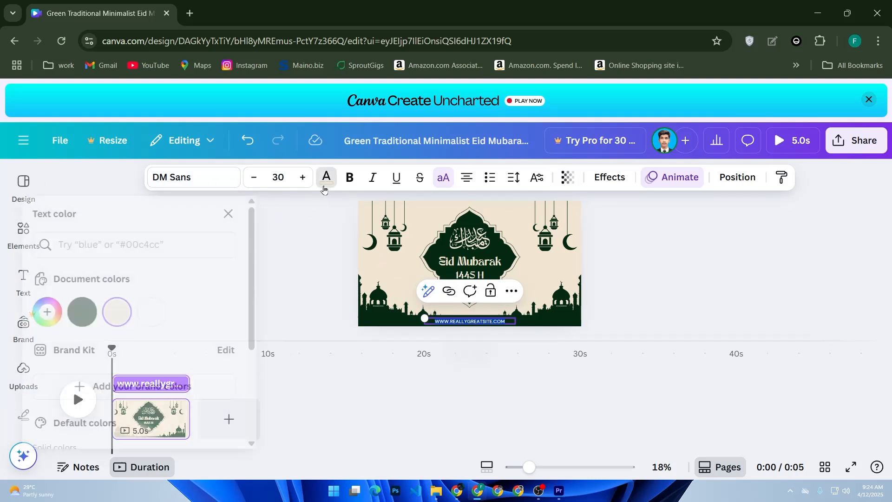
scroll(127, 302, "down", 4)
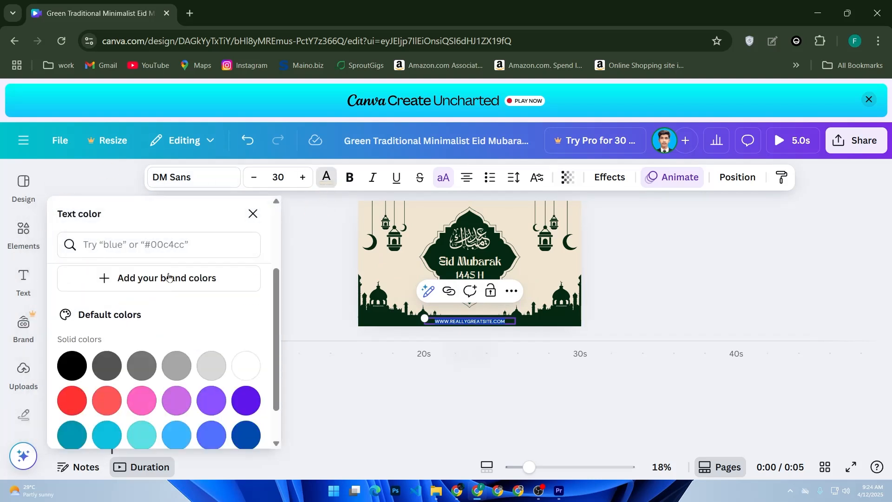
scroll(89, 282, "up", 4)
scroll(140, 302, "down", 3)
left_click(252, 213)
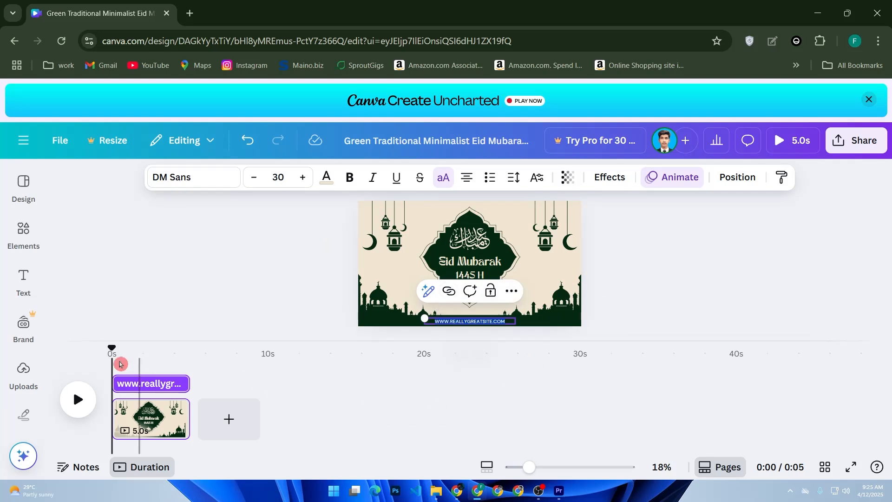
Look through the previously uploaded images and the options for uploading files.
left_click(22, 371)
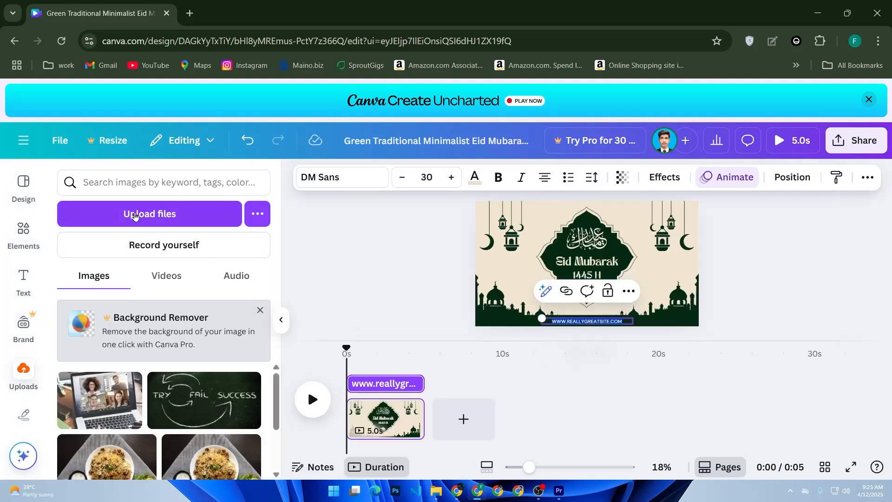
scroll(133, 333, "down", 3)
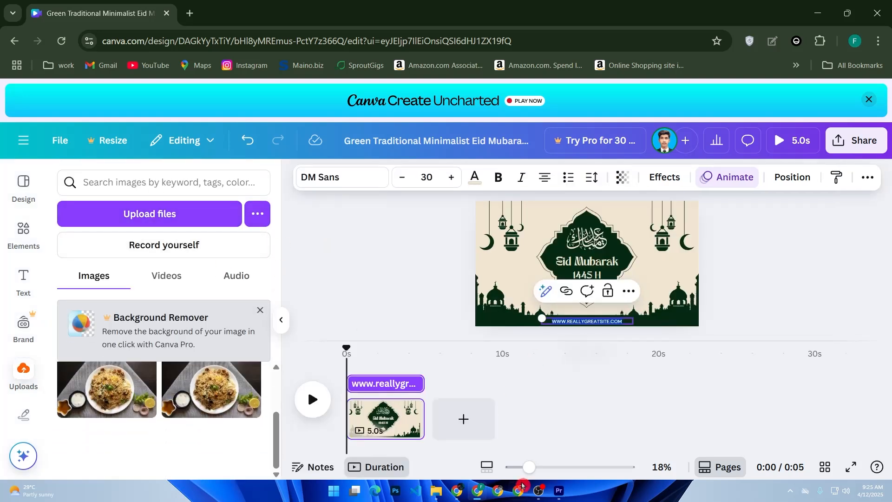
left_click(293, 320)
left_click(287, 320)
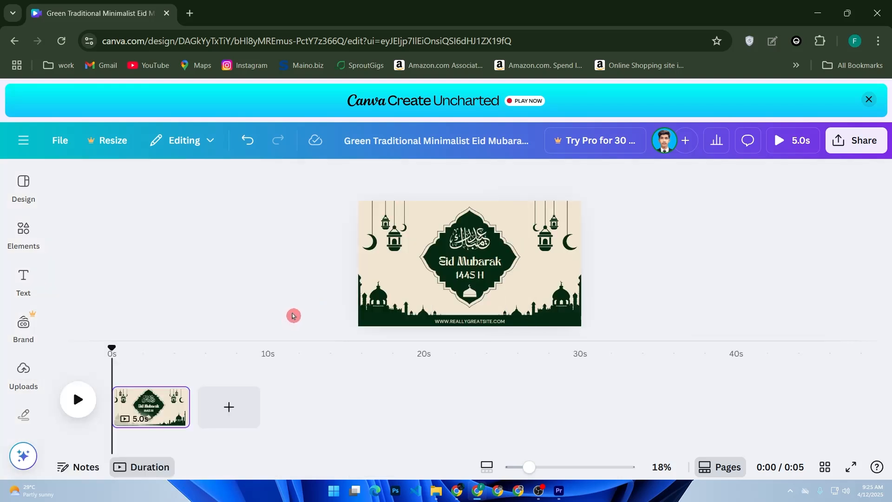
Browse the elements library and show the elements for Music.
left_click(23, 232)
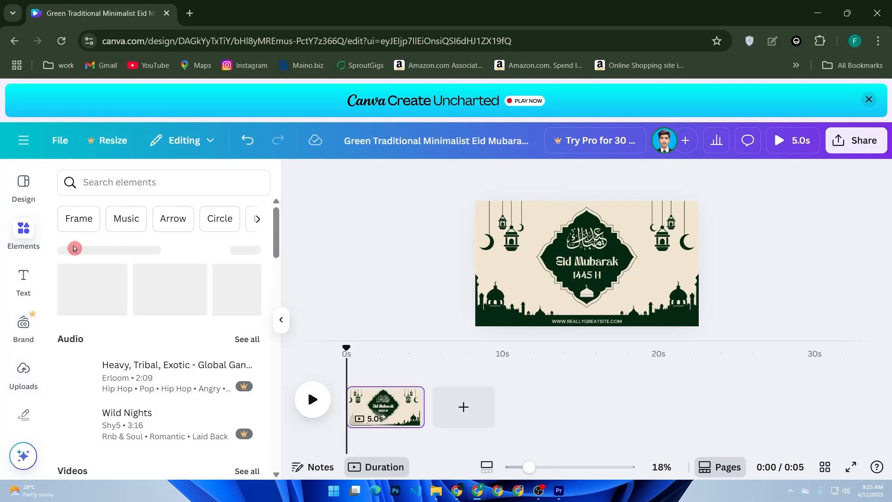
scroll(140, 265, "down", 7)
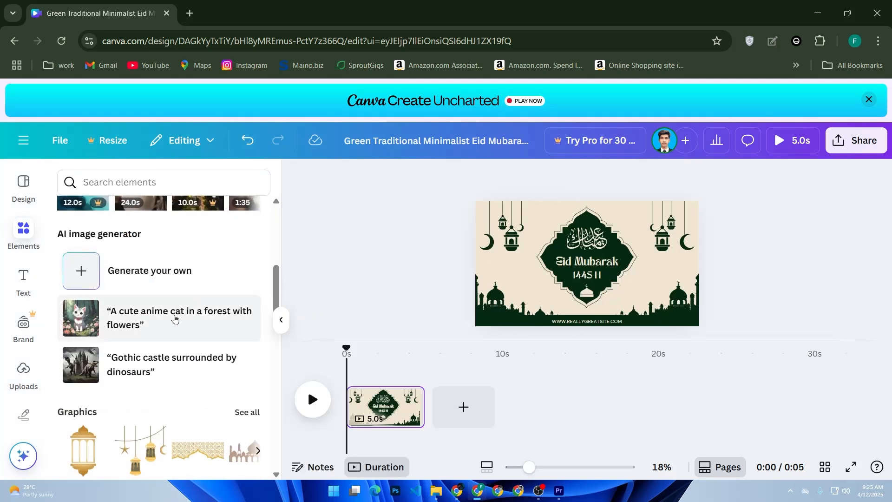
scroll(185, 267, "up", 7)
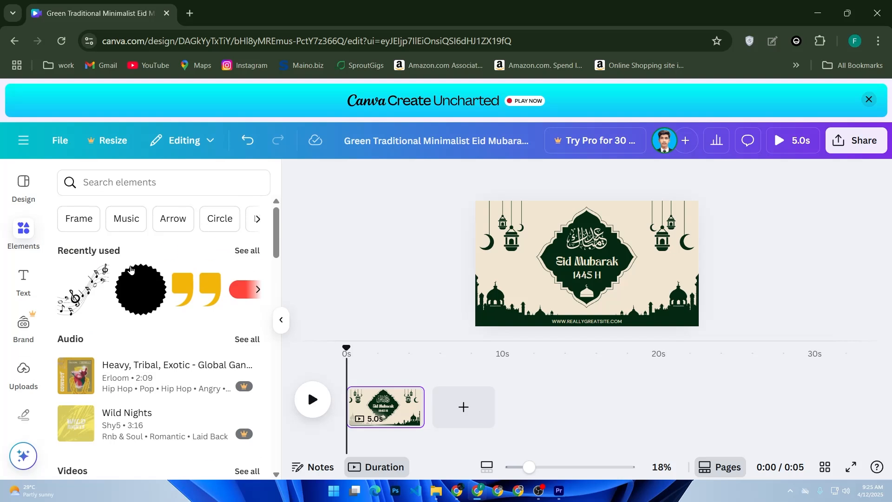
left_click(132, 221)
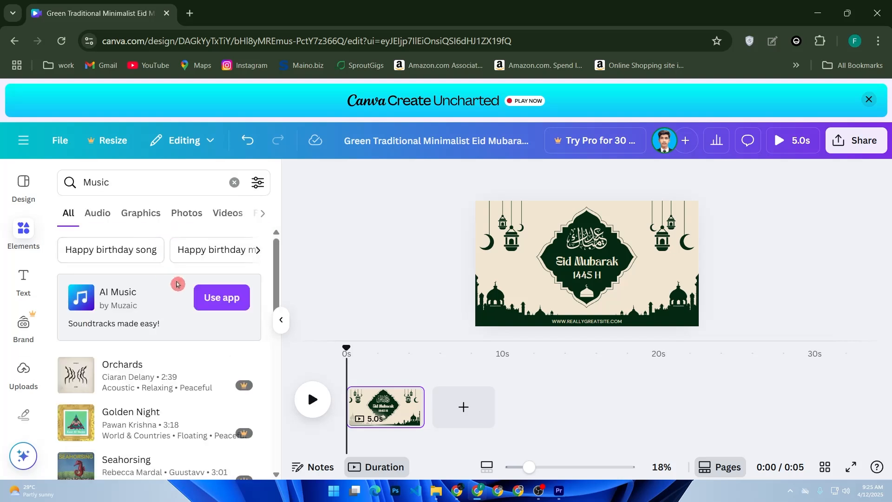
scroll(176, 282, "down", 3)
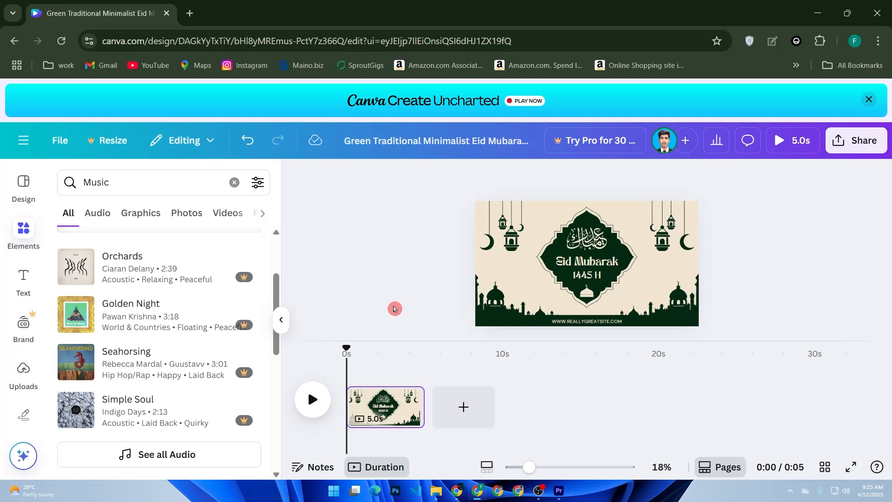
Limit the Music results to audio and browse the tracks, and view the uploaded audio files.
left_click(102, 223)
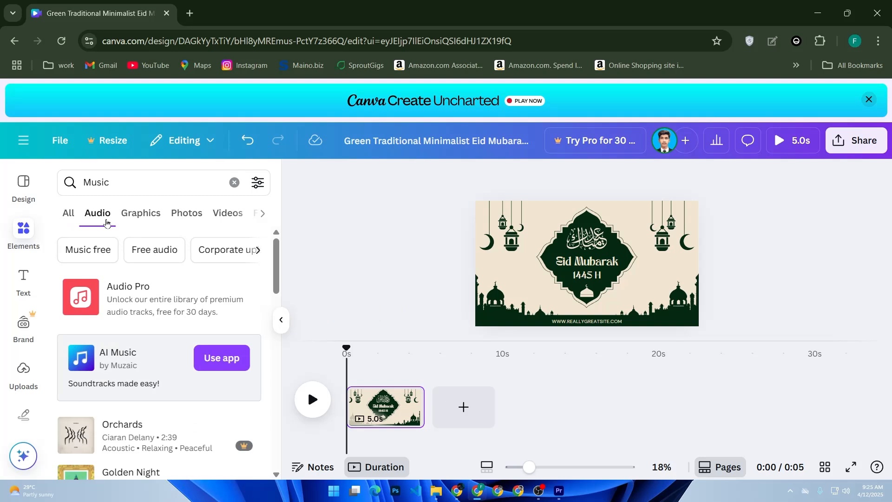
scroll(194, 315, "down", 2)
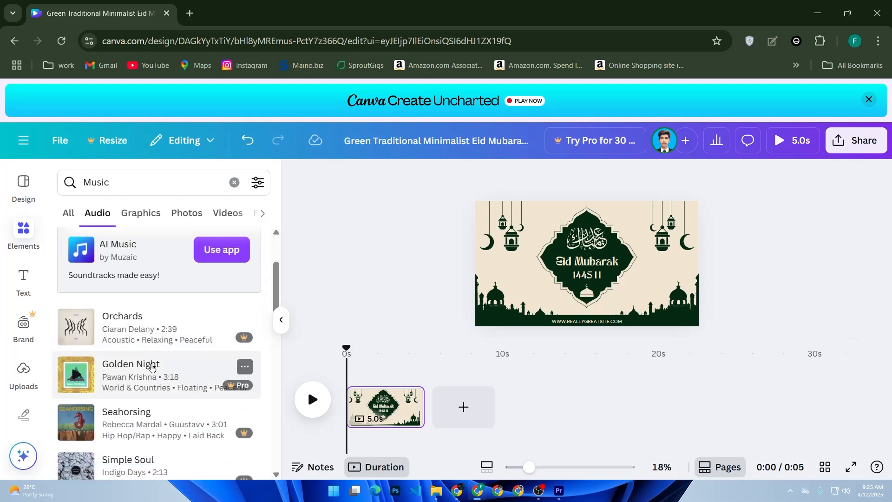
scroll(194, 338, "down", 2)
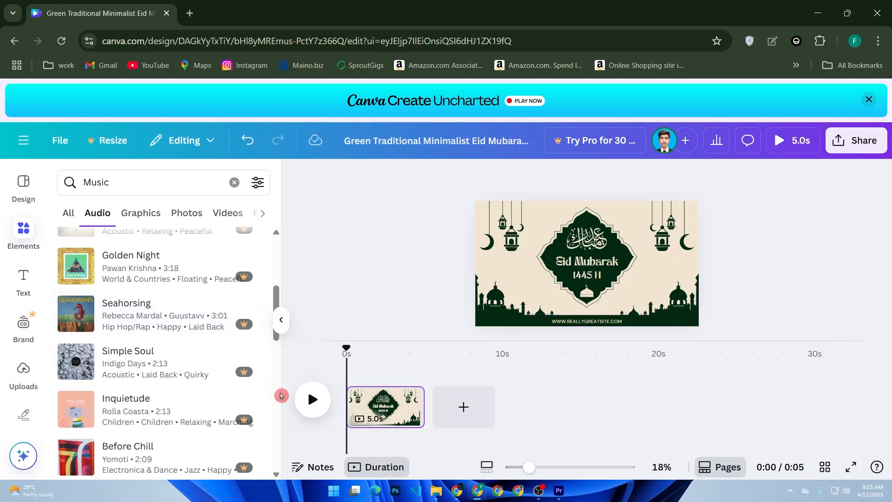
scroll(183, 341, "down", 15)
scroll(183, 341, "down", 20)
scroll(184, 343, "down", 5)
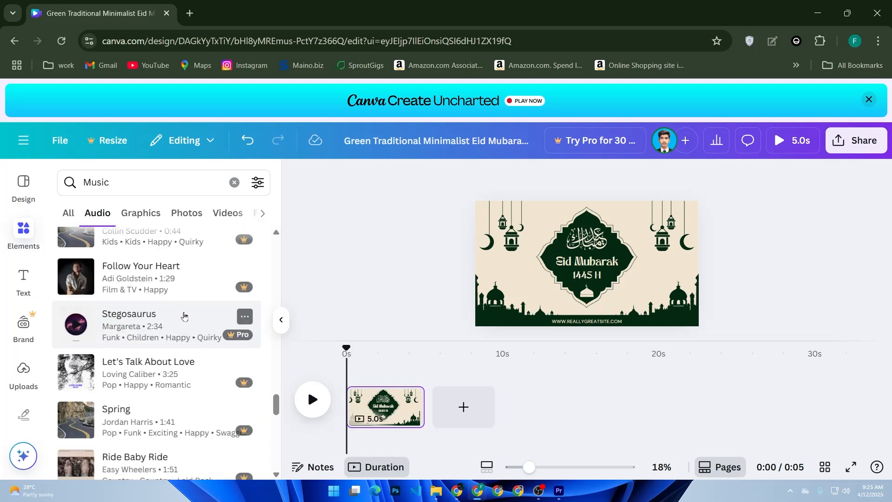
scroll(184, 317, "down", 10)
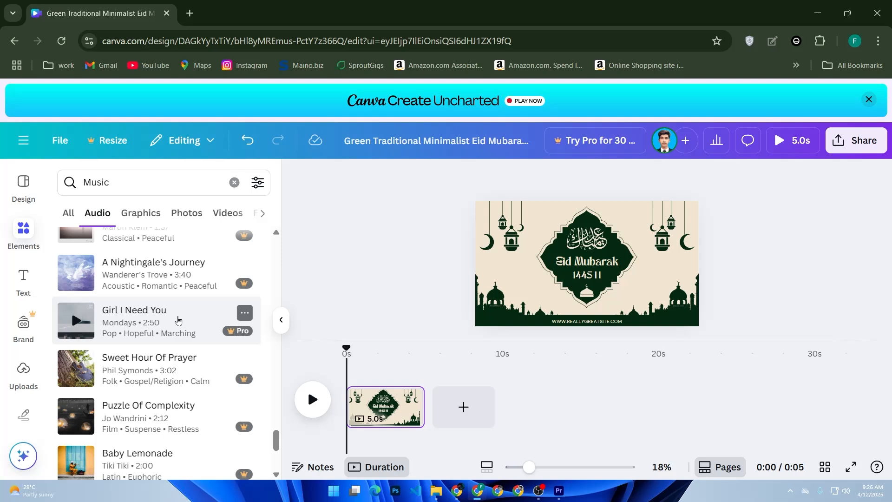
left_click(22, 372)
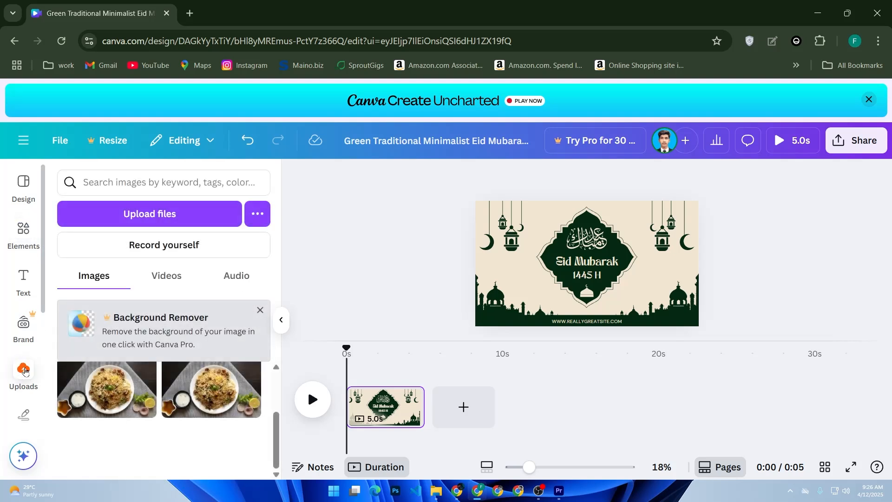
left_click(223, 278)
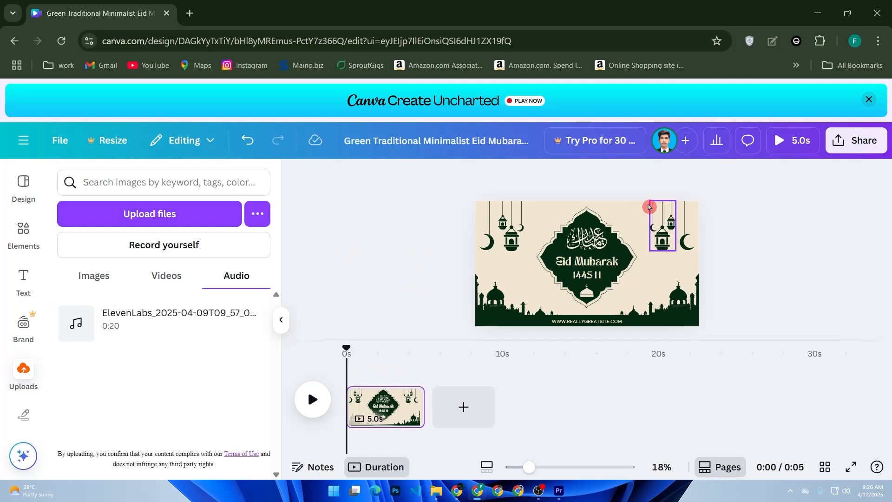
Select the dark green ornamental shape behind the Eid Mubarak text and examine its animation options.
left_click(560, 285)
left_click(642, 179)
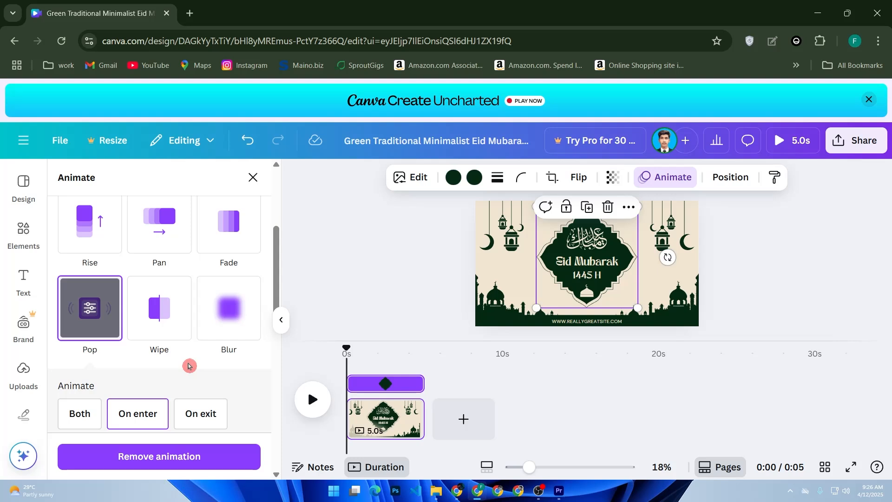
Open the design's download settings and check the file type options, leaving MP4 Video selected.
left_click(873, 139)
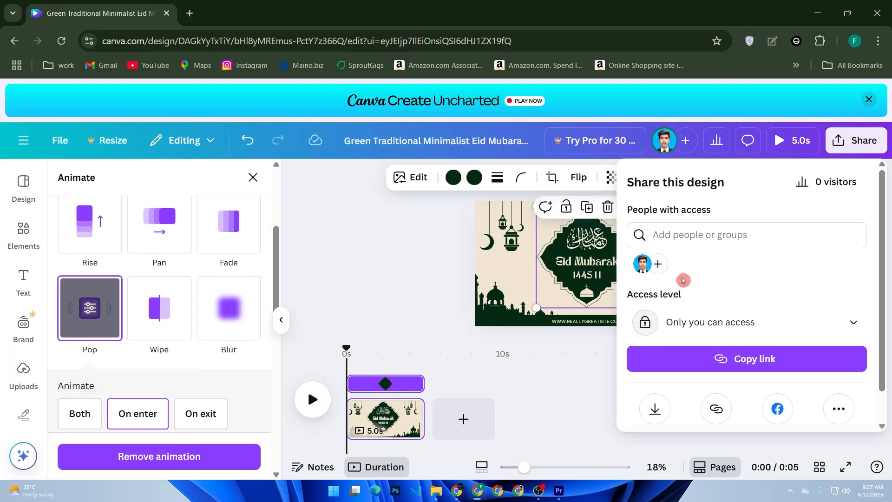
scroll(677, 285, "down", 1)
left_click(654, 372)
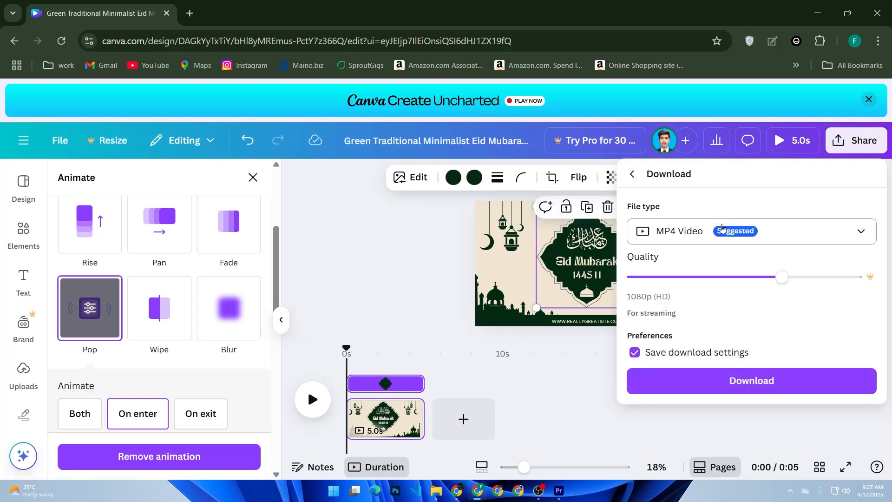
left_click(683, 234)
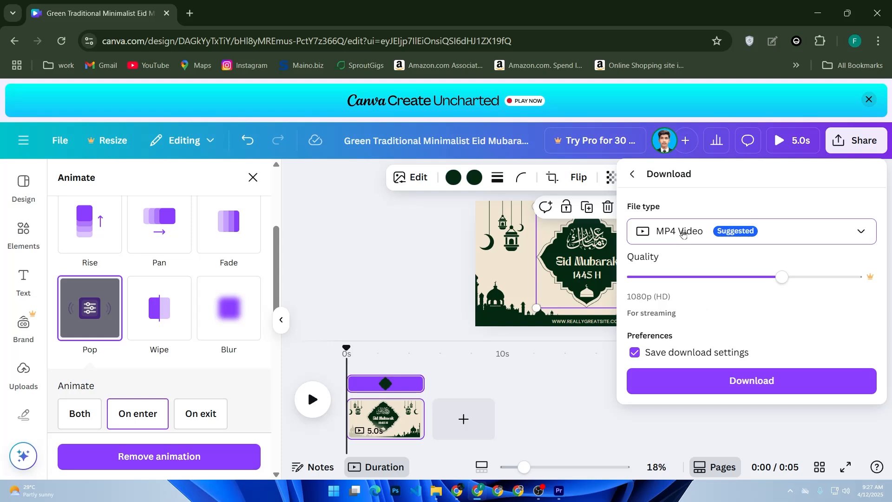
left_click(663, 465)
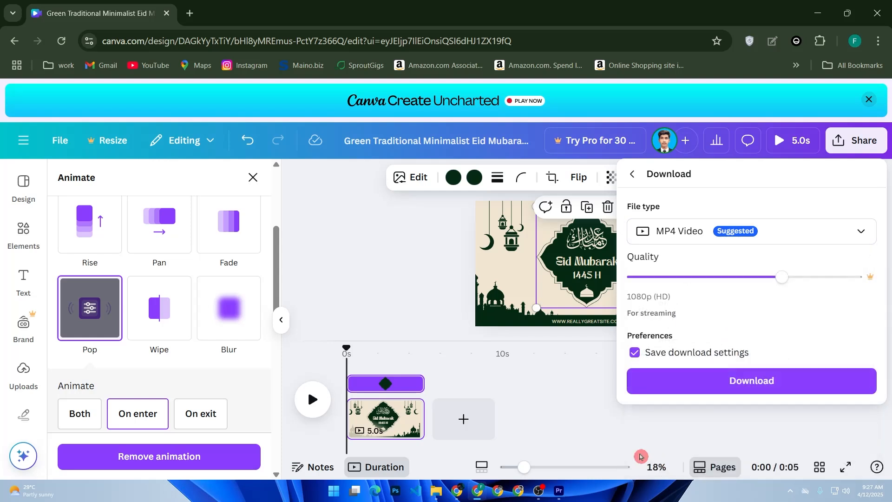